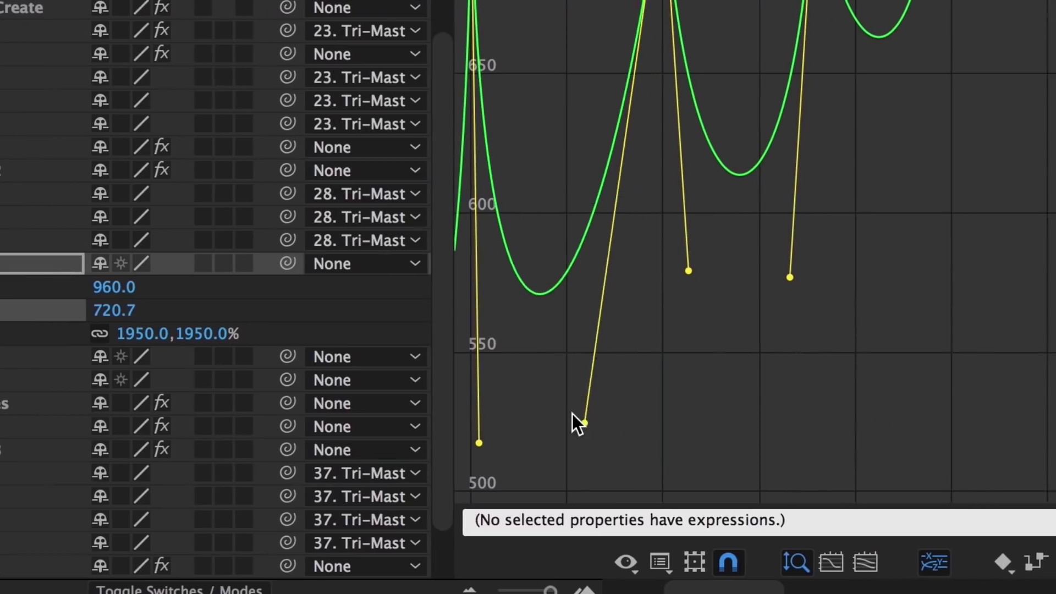
Retime a keyframe on the animation curve and lower the Levels input black value
left_click_drag(572, 414, 638, 413)
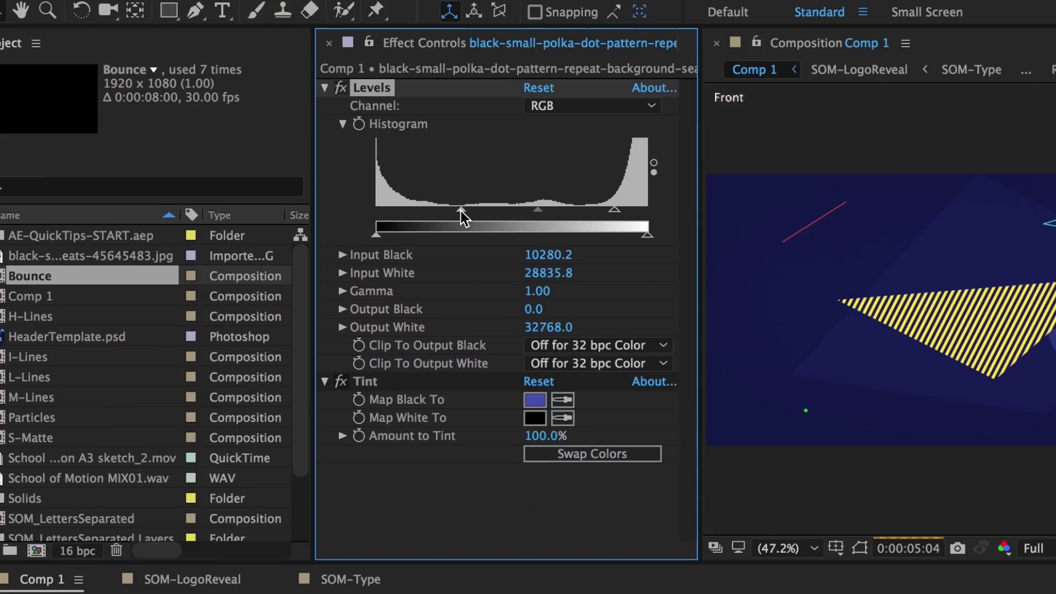
left_click_drag(461, 210, 446, 212)
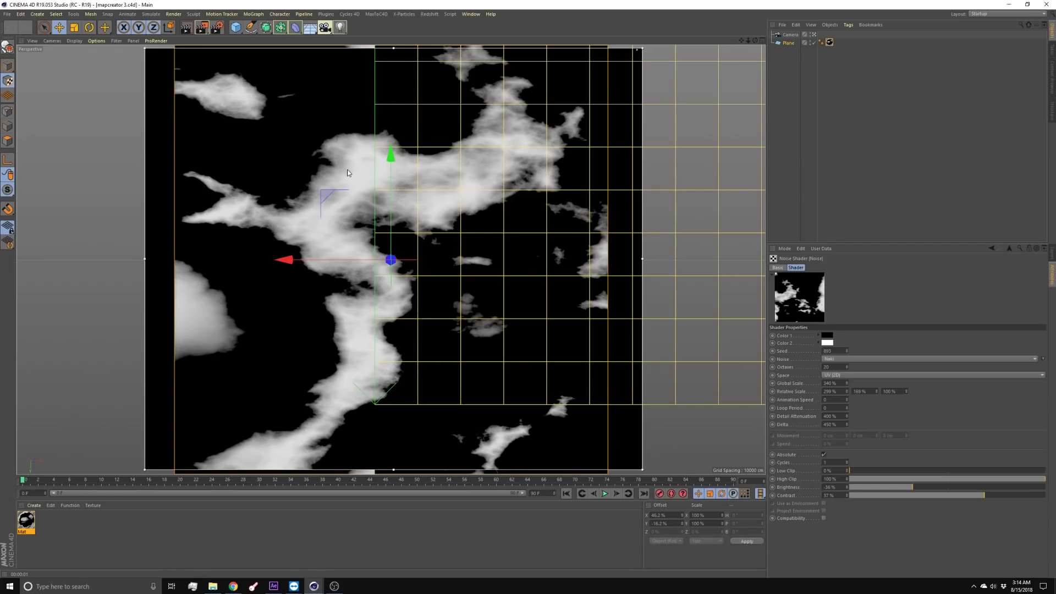
Inspect the Noise shader in the Mat material's luminance and the render settings, then return to After Effects
double_click(27, 521)
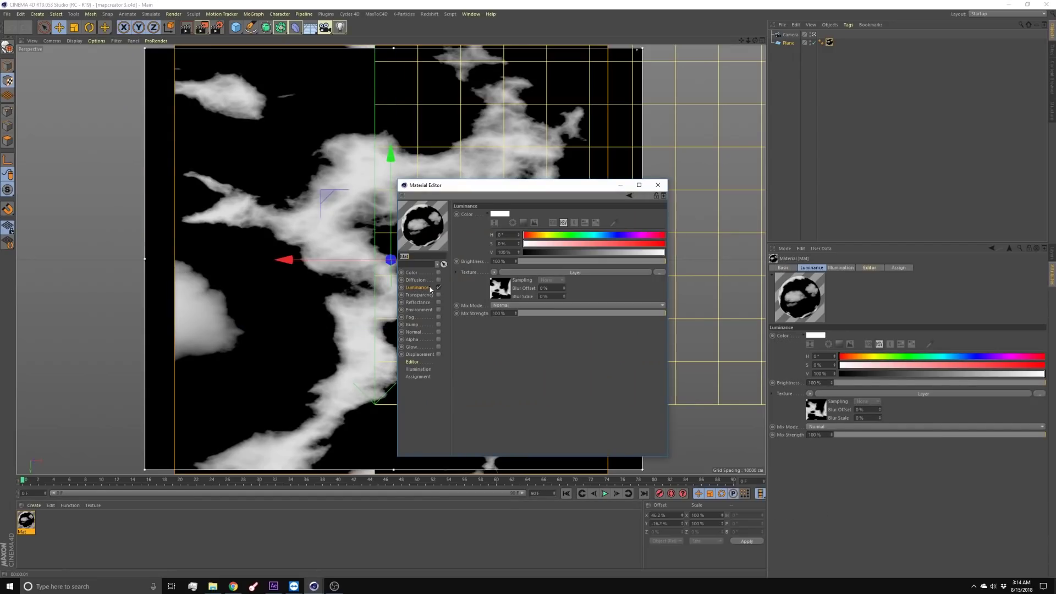
left_click(495, 292)
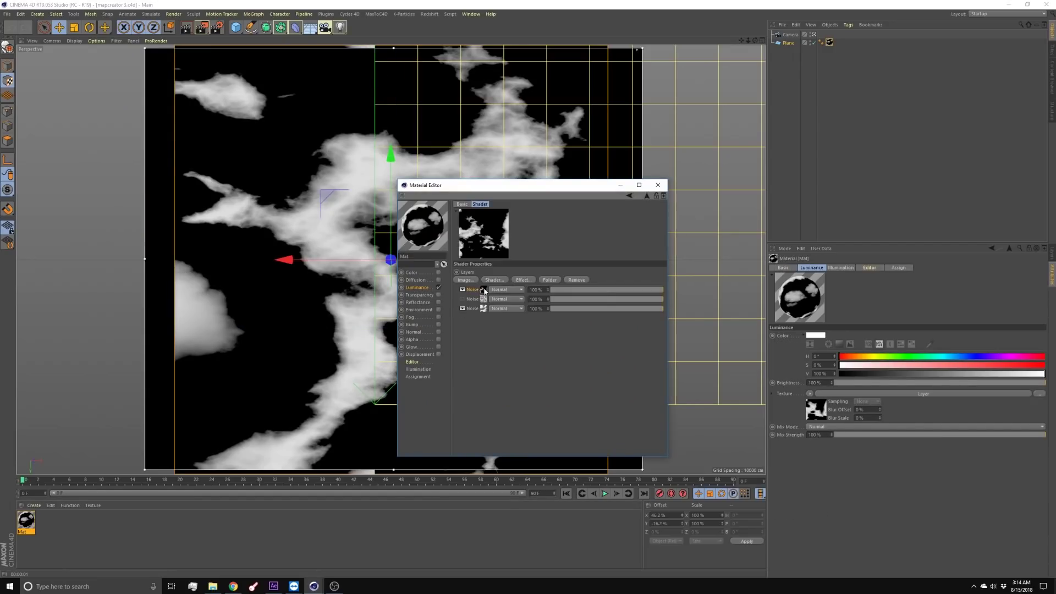
left_click_drag(586, 186, 934, 271)
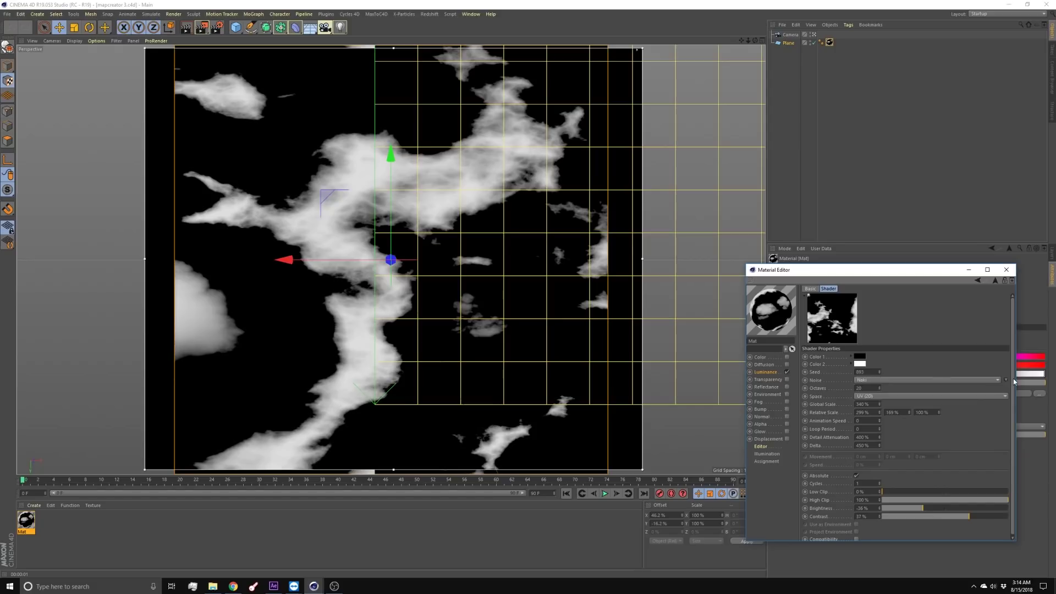
left_click_drag(1012, 382, 1012, 394)
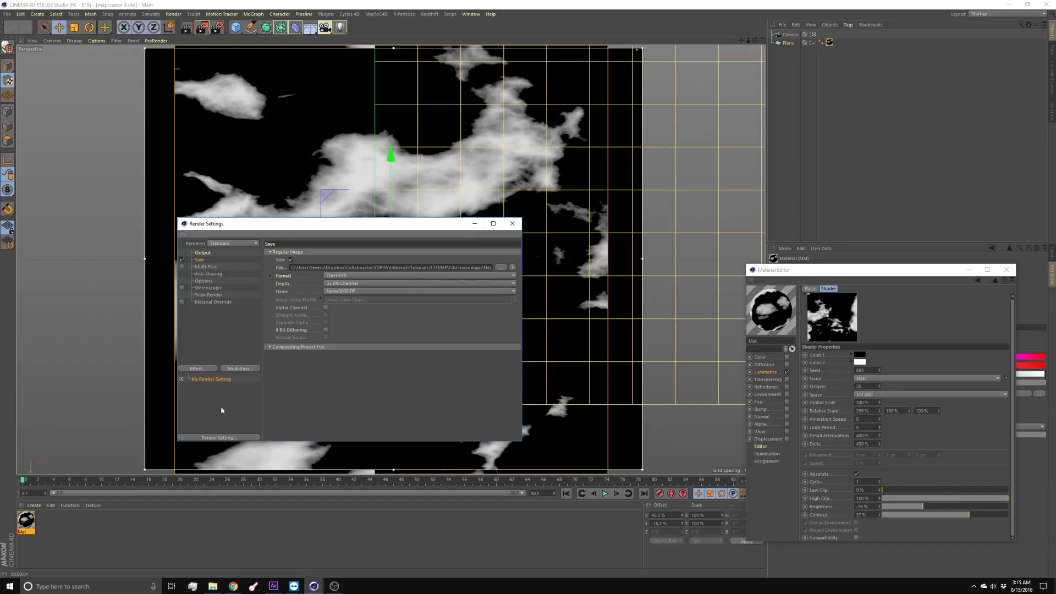
left_click(273, 587)
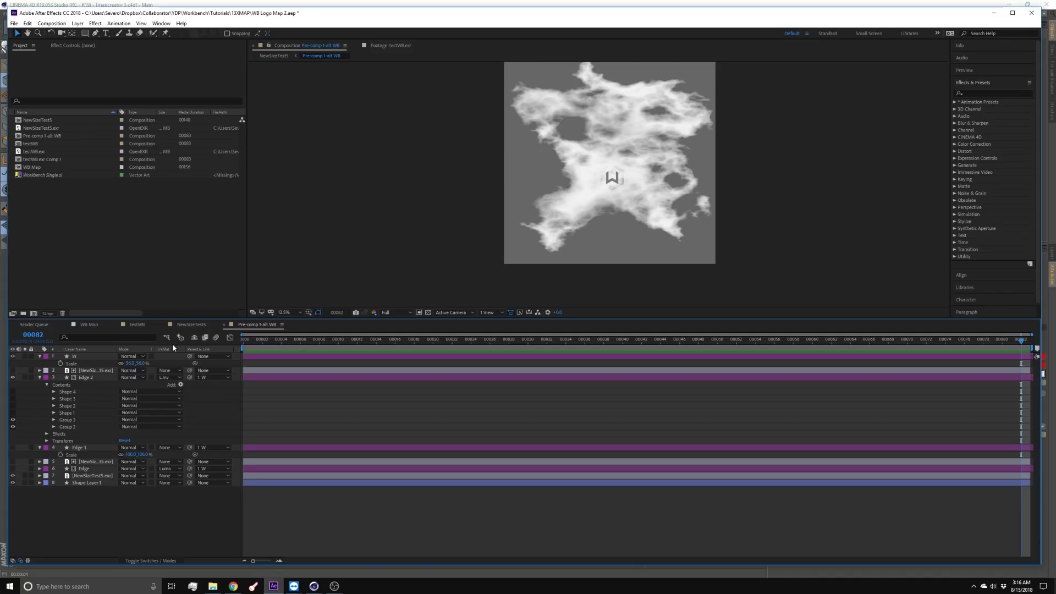
Zoom and enlarge the Composition viewer, then bring up the NewSizeTest5 composition
scroll(608, 176, "up", 1)
left_click_drag(630, 318, 632, 384)
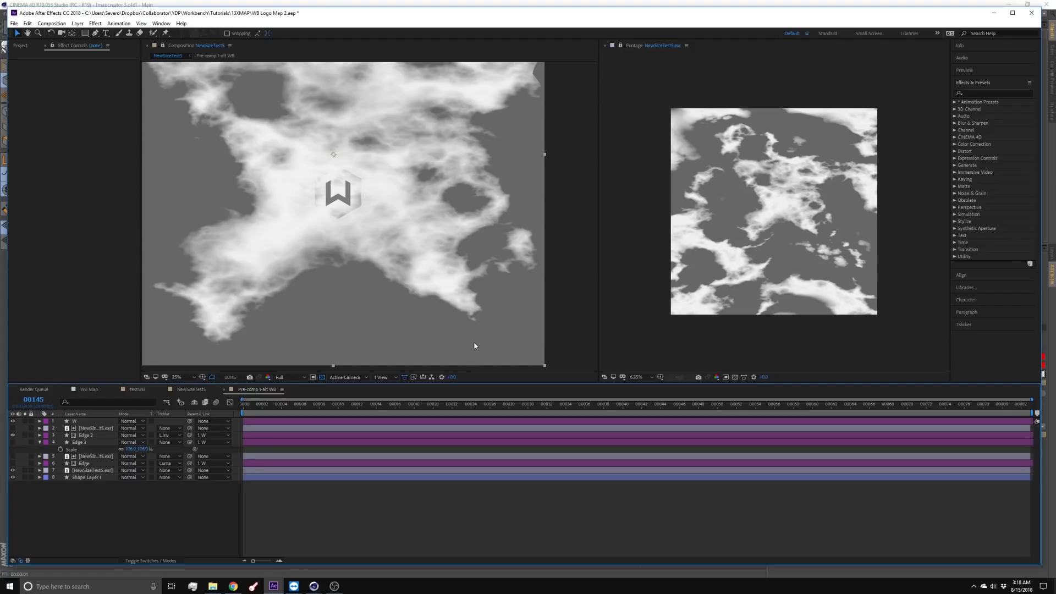
left_click(190, 390)
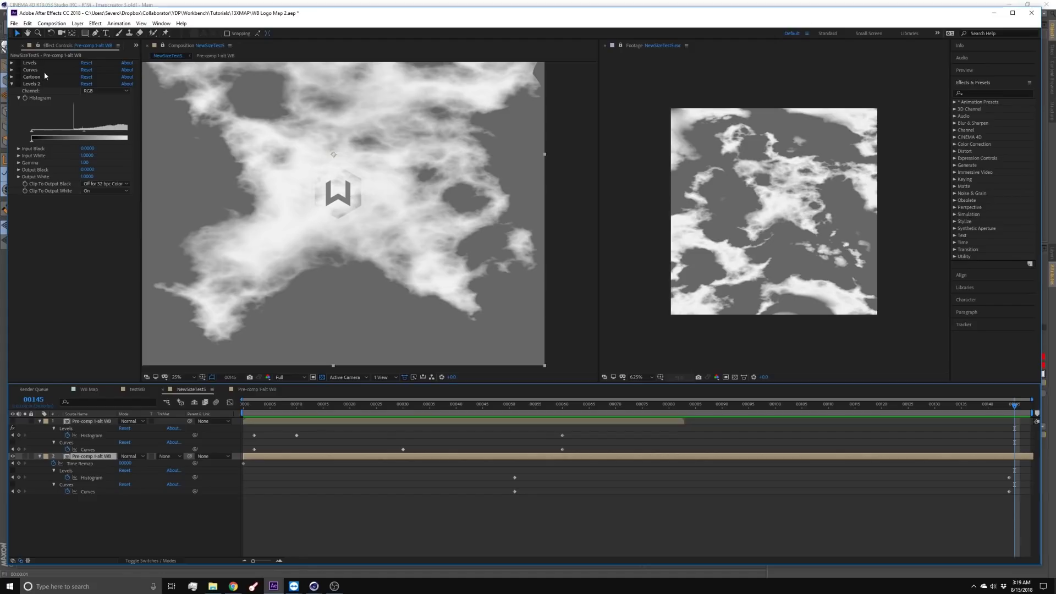
Enable the Cartoon and Levels effects, viewing the composition at 50%
left_click(12, 76)
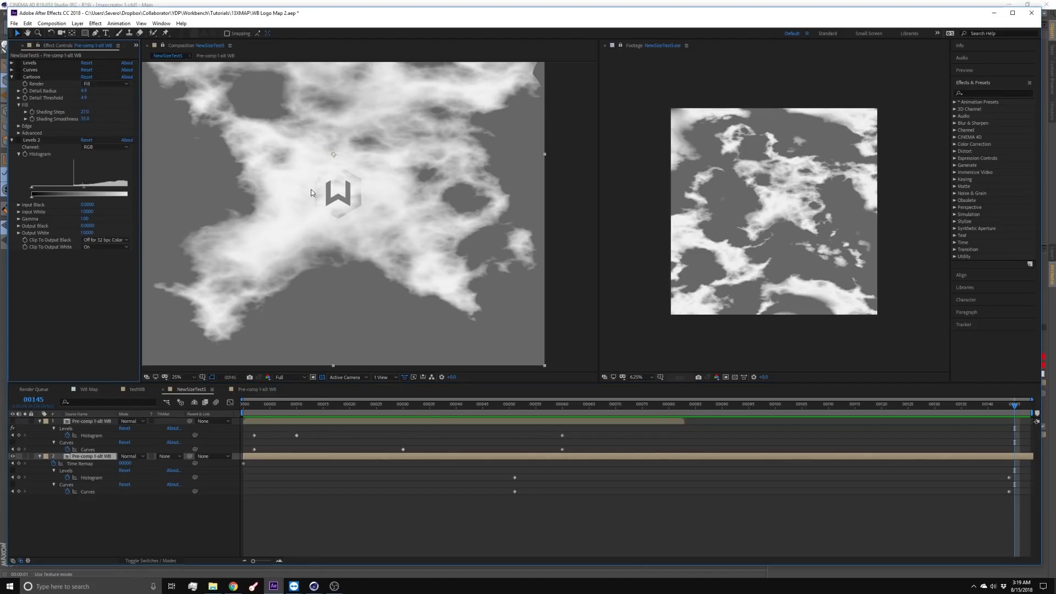
left_click(18, 79)
key("period")
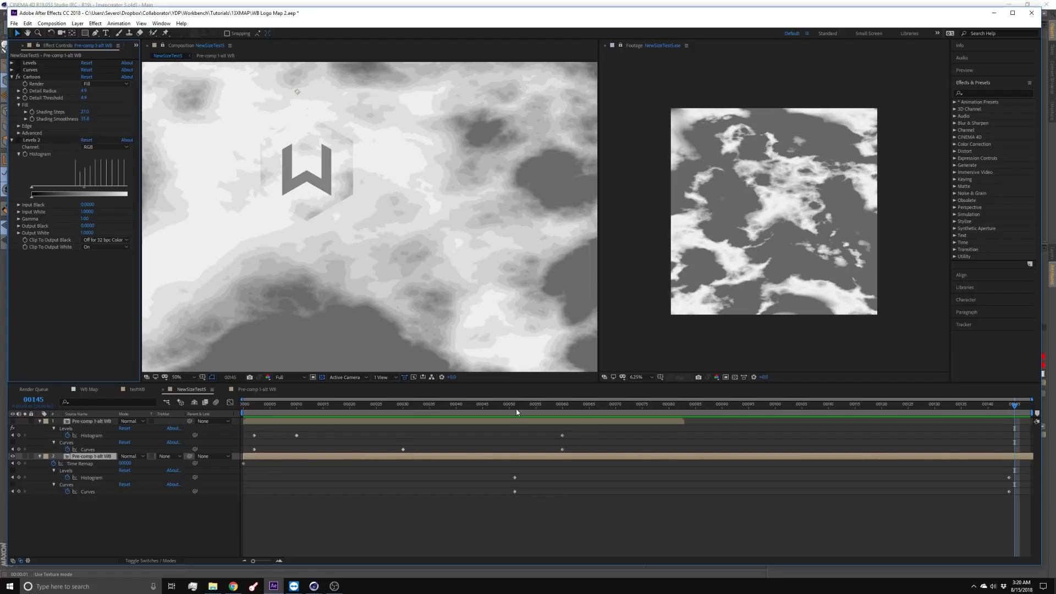
left_click(18, 63)
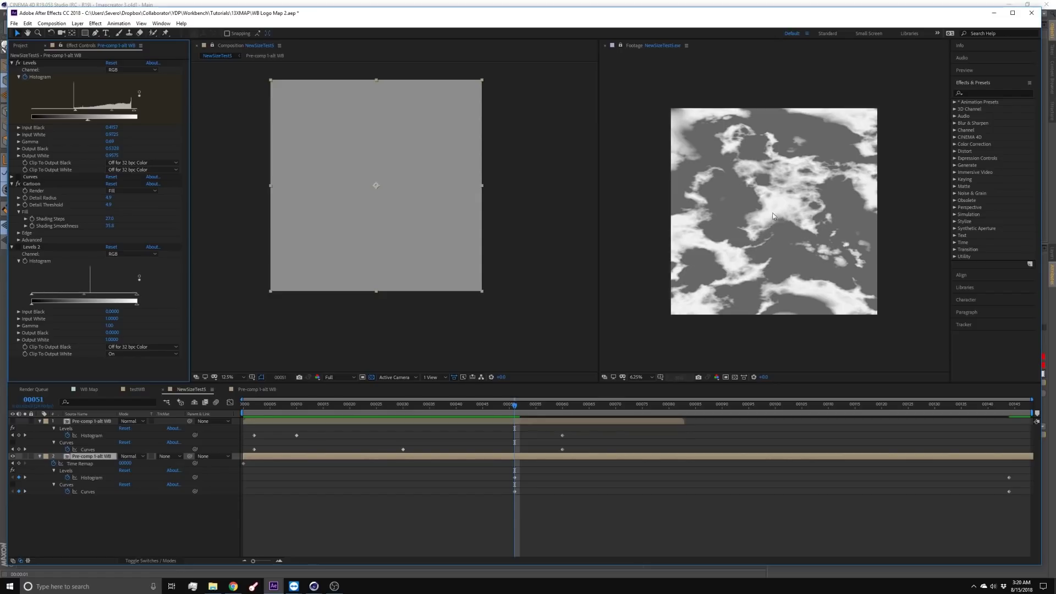
Check frames 76, 91 and 104, then hide the second pre-comp layer
left_click(648, 406)
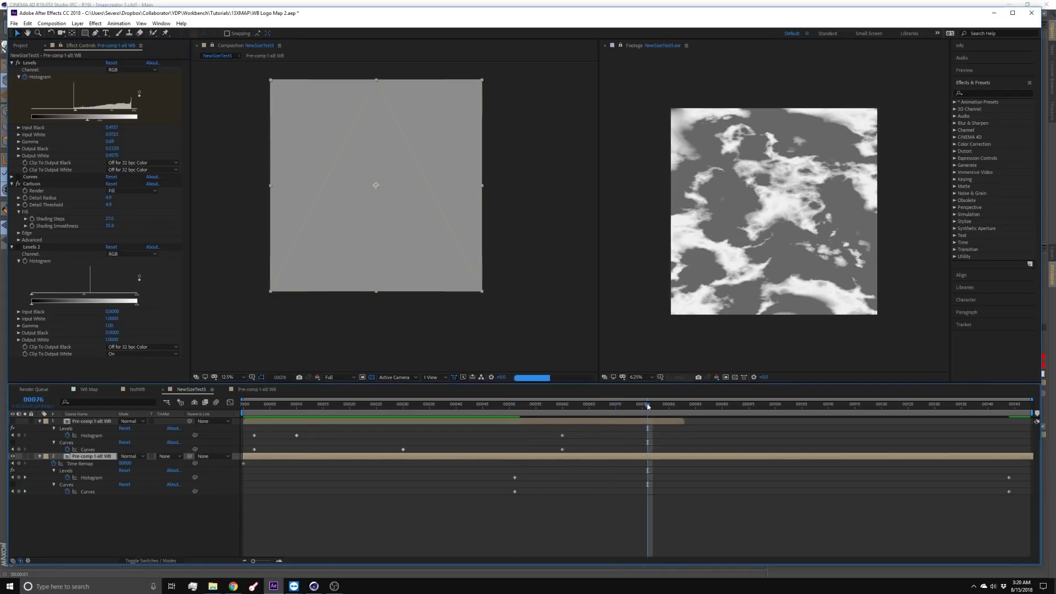
left_click(729, 405)
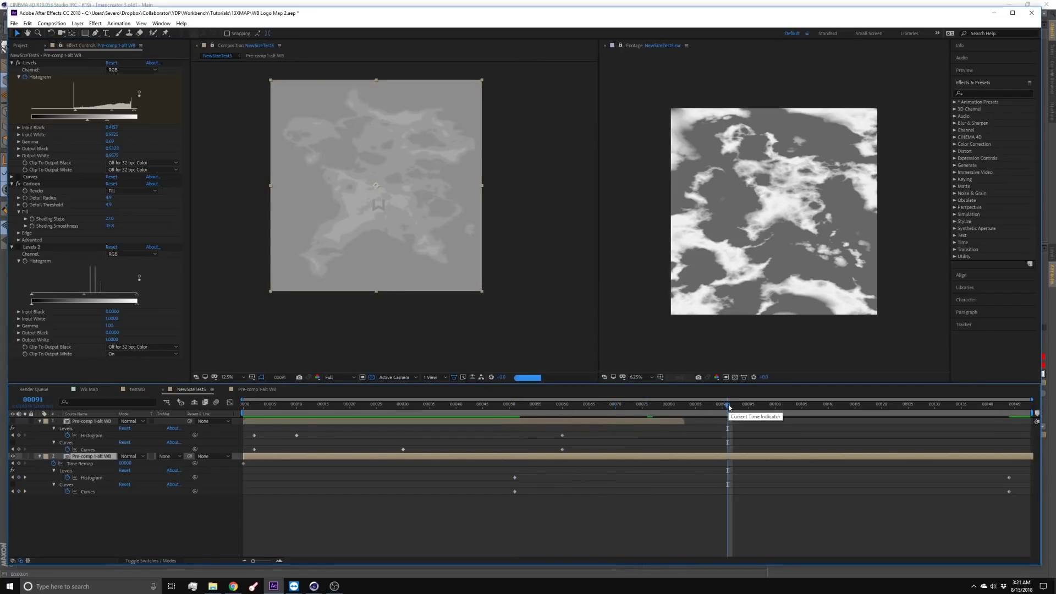
left_click(797, 406)
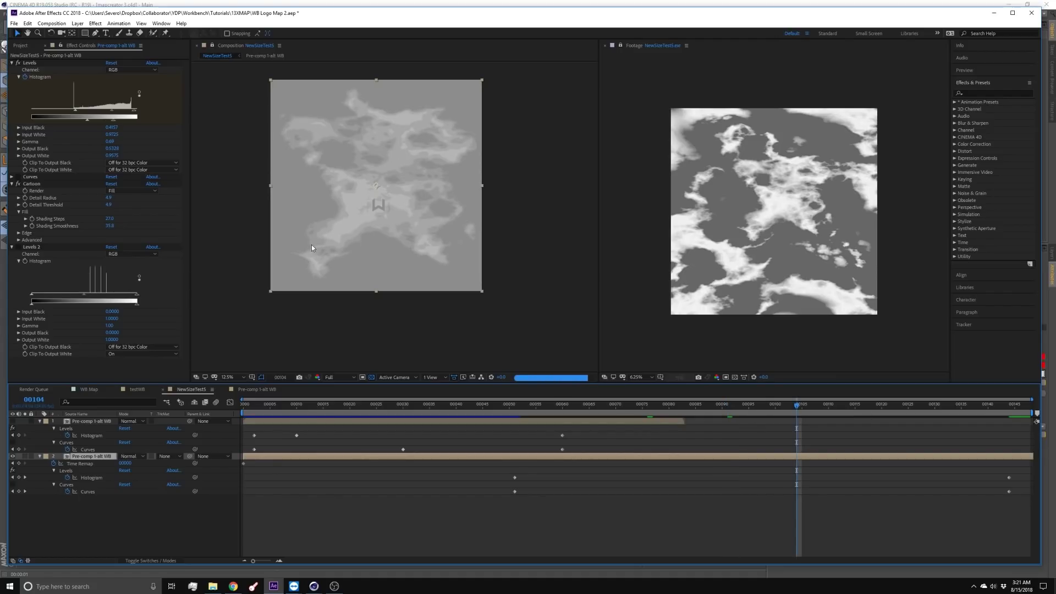
left_click(13, 456)
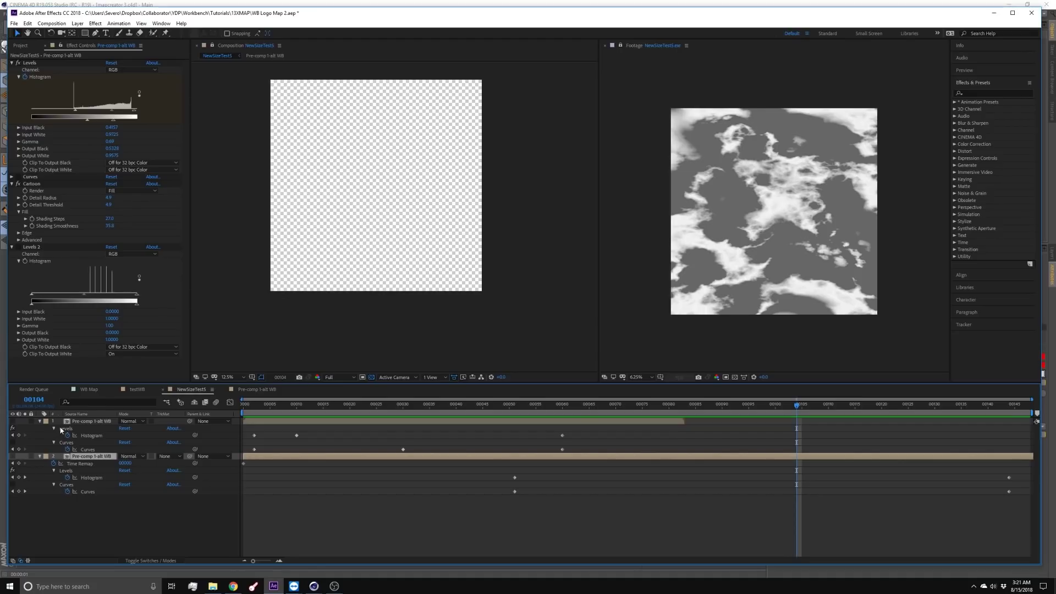
On layer 1 at frame 60, turn on the Find Edges effect
left_click(79, 425)
key("j")
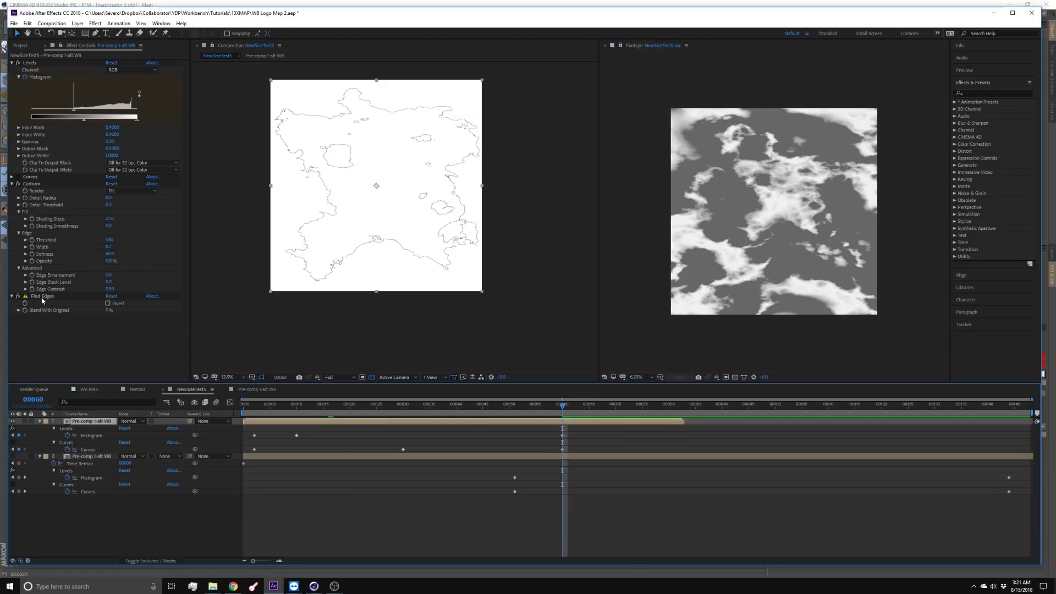
scroll(371, 270, "up", 4)
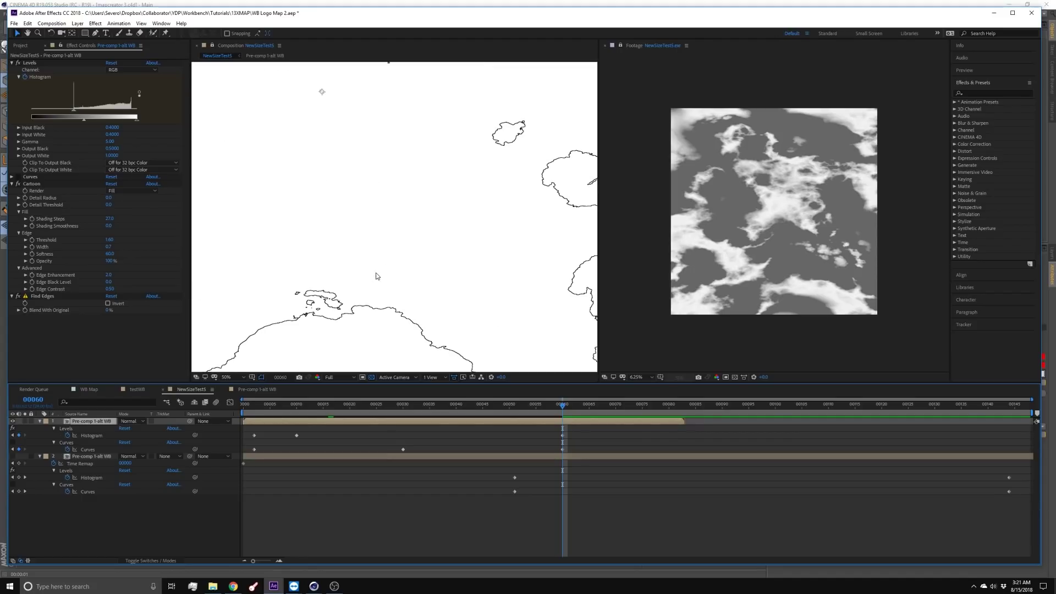
scroll(366, 303, "down", 2)
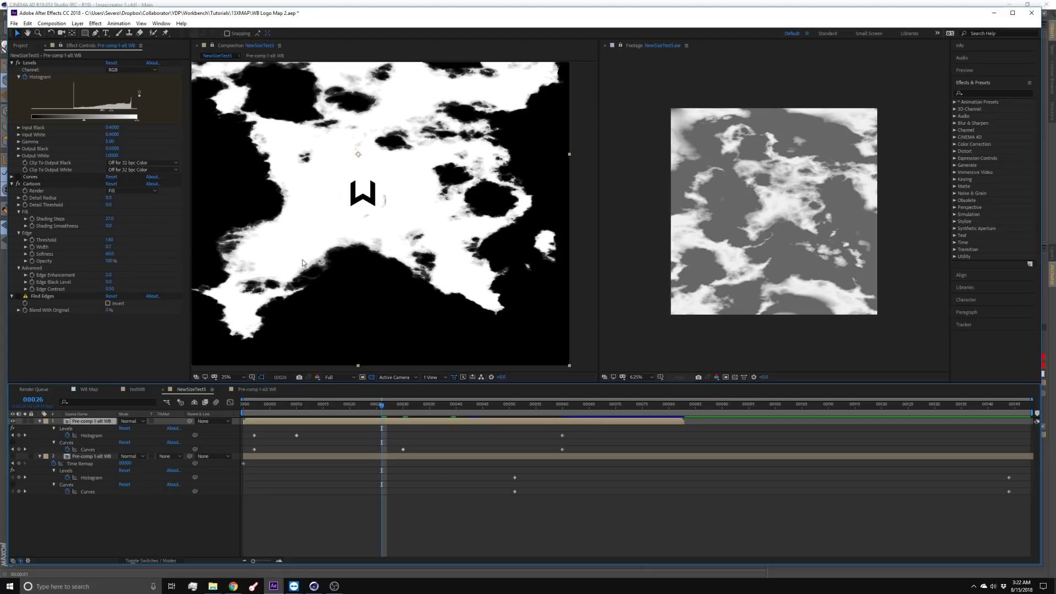
left_click(18, 296)
scroll(377, 292, "up", 3)
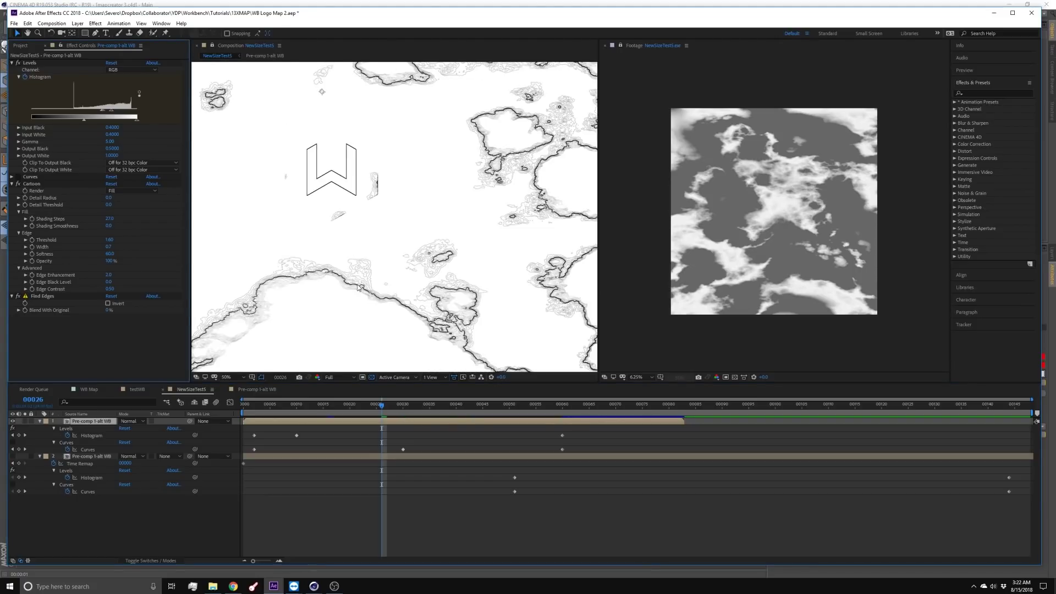
scroll(249, 314, "down", 3)
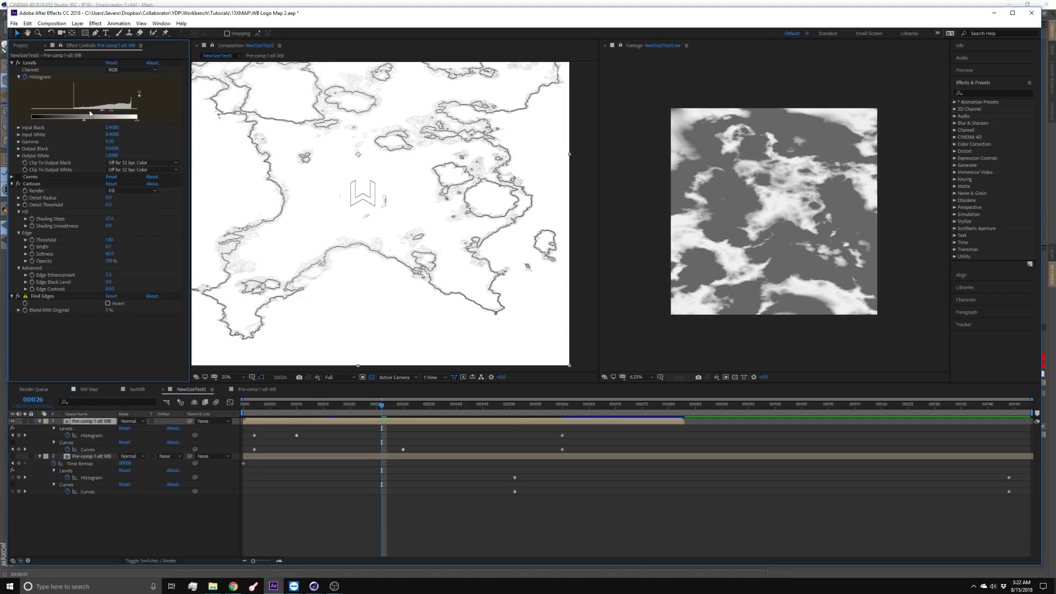
Step back through frames 11, 8 and 5 of the animation
left_click(318, 405)
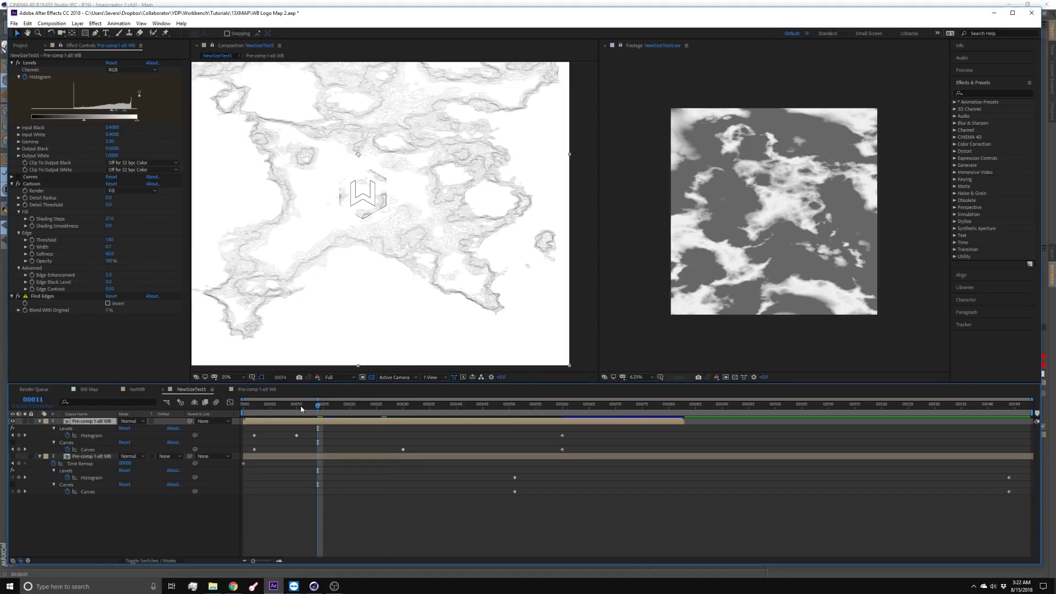
left_click(301, 408)
left_click(270, 409)
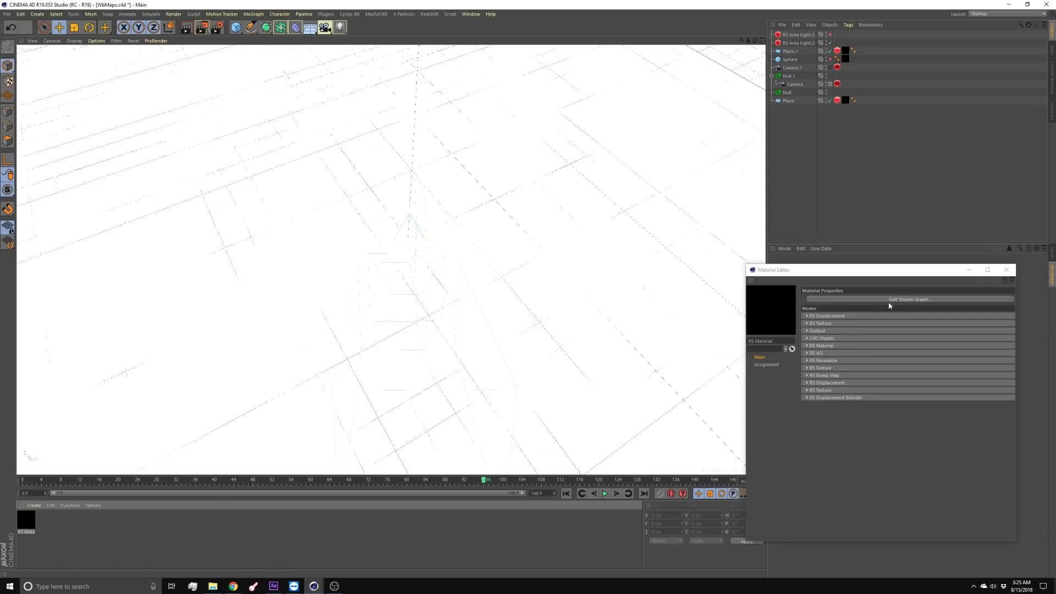
Delete the extra light, sphere, camera and null, and rename Plane.1 to 'displacement'
key("Delete")
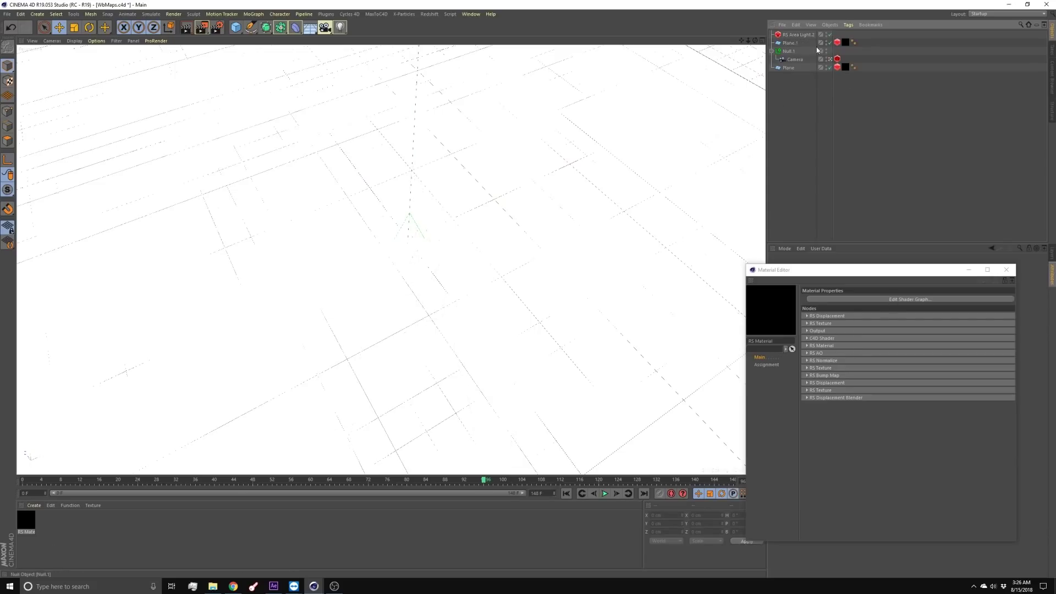
left_click(789, 43)
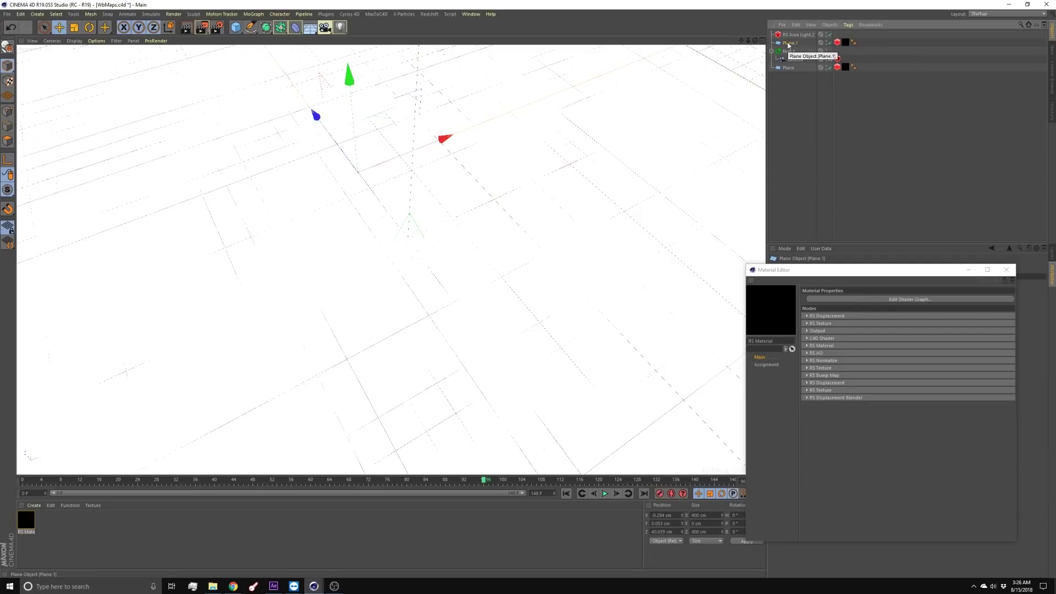
double_click(790, 43)
type("displacement")
key("Return")
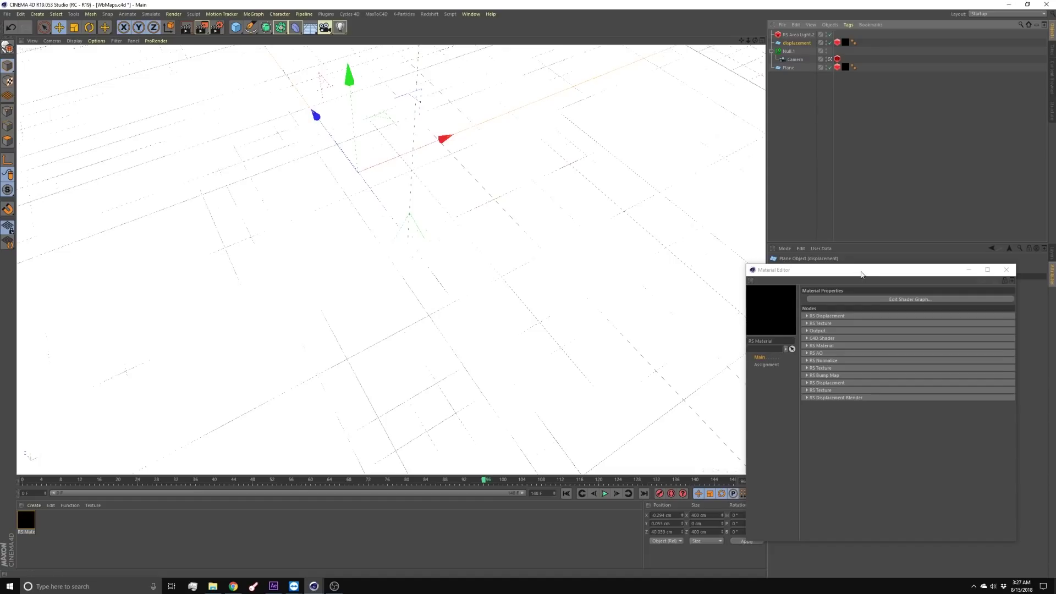
left_click_drag(862, 270, 865, 122)
Open the RS Material's shader graph and rearrange the material, texture, displacement and AO nodes
left_click(930, 148)
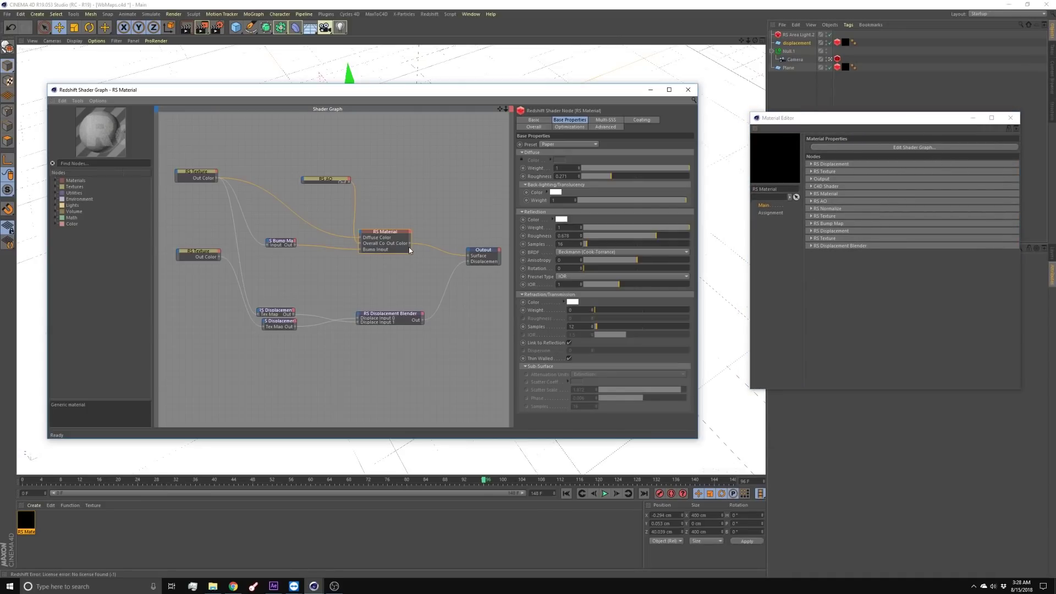
left_click_drag(394, 233, 404, 226)
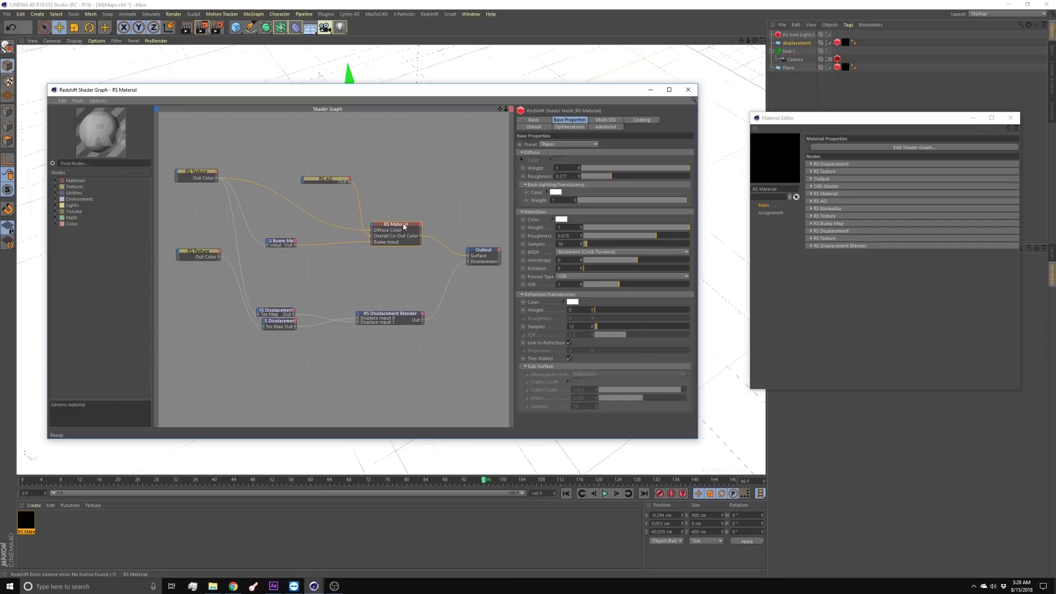
left_click_drag(195, 174, 208, 177)
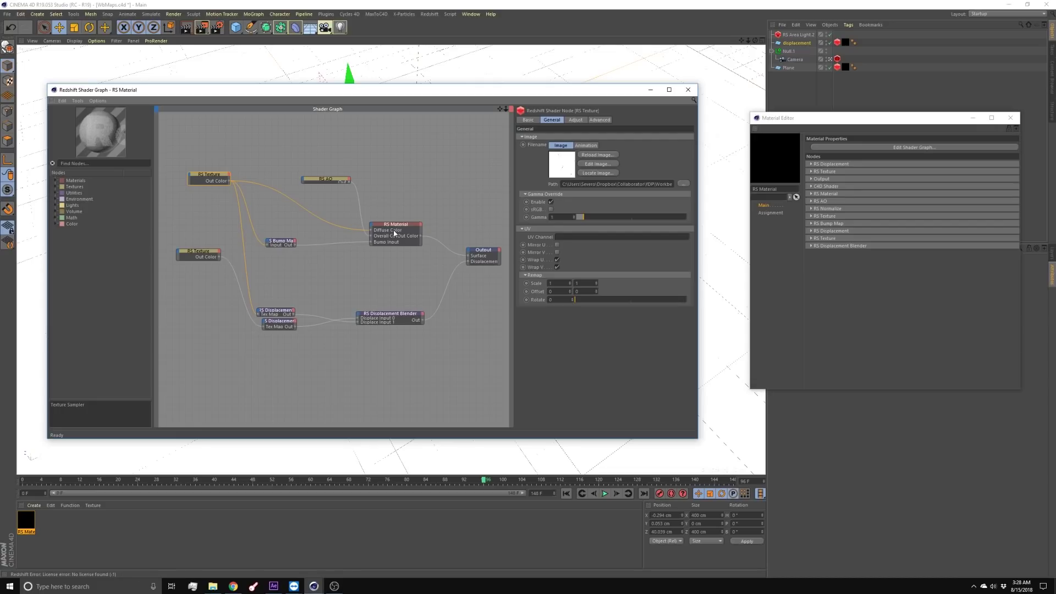
left_click_drag(278, 311, 283, 294)
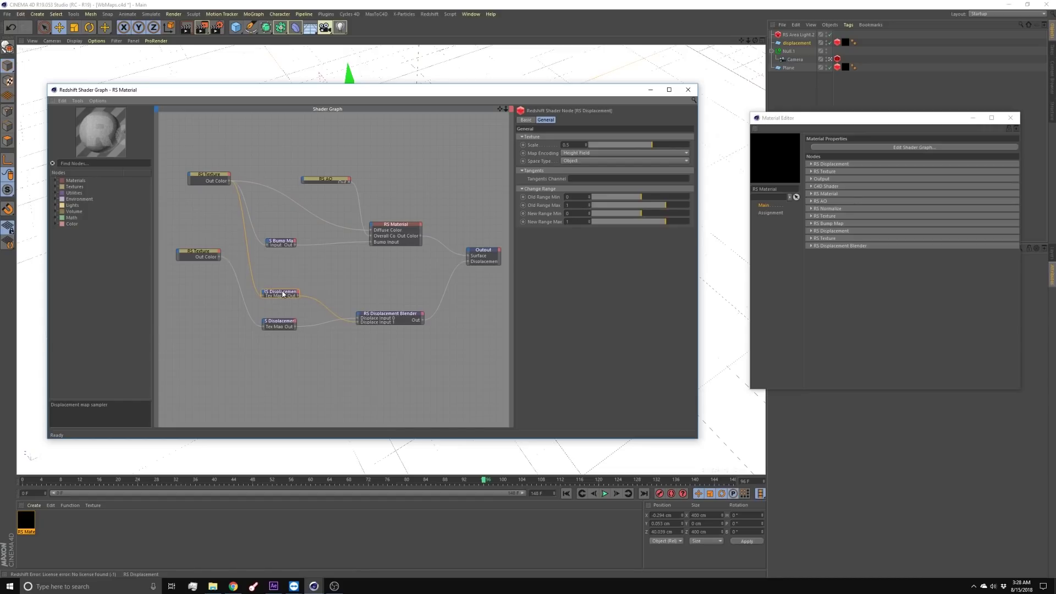
left_click_drag(329, 180, 332, 163)
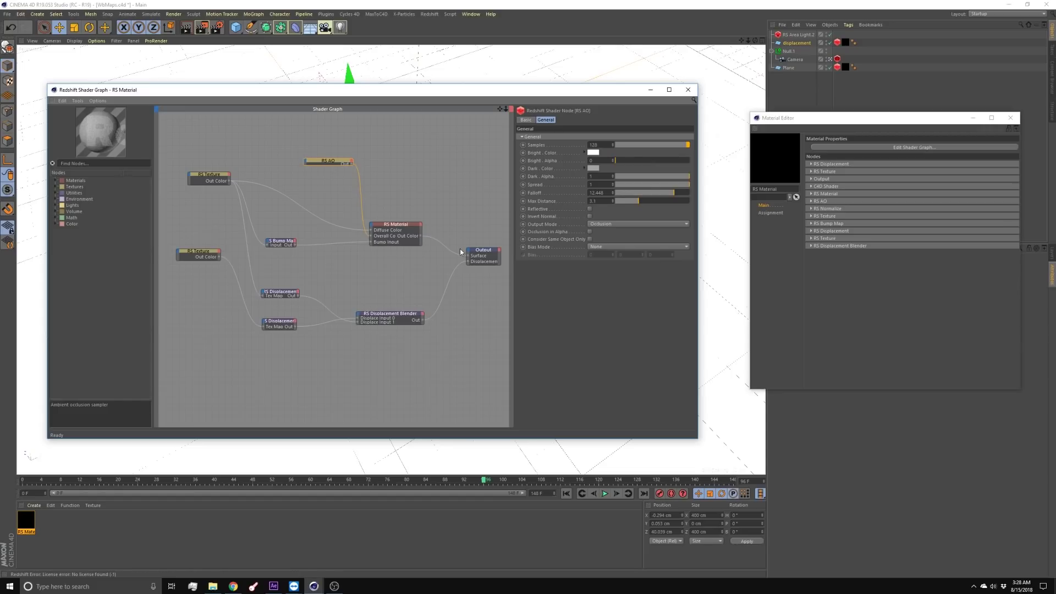
Review the lower RS Texture, RS Displacement and displacement blender node settings
left_click(199, 254)
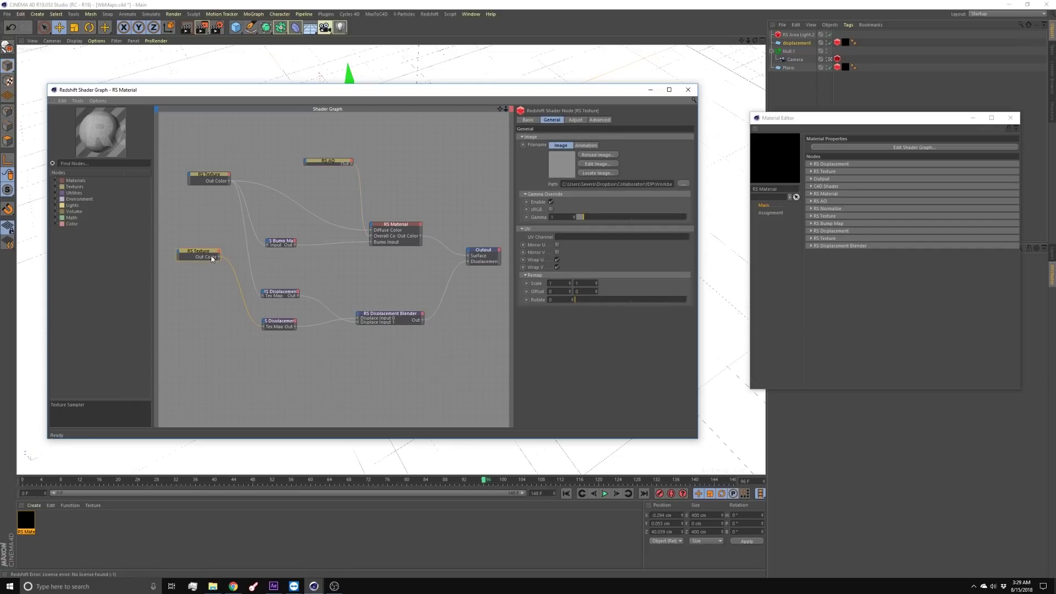
left_click(273, 324)
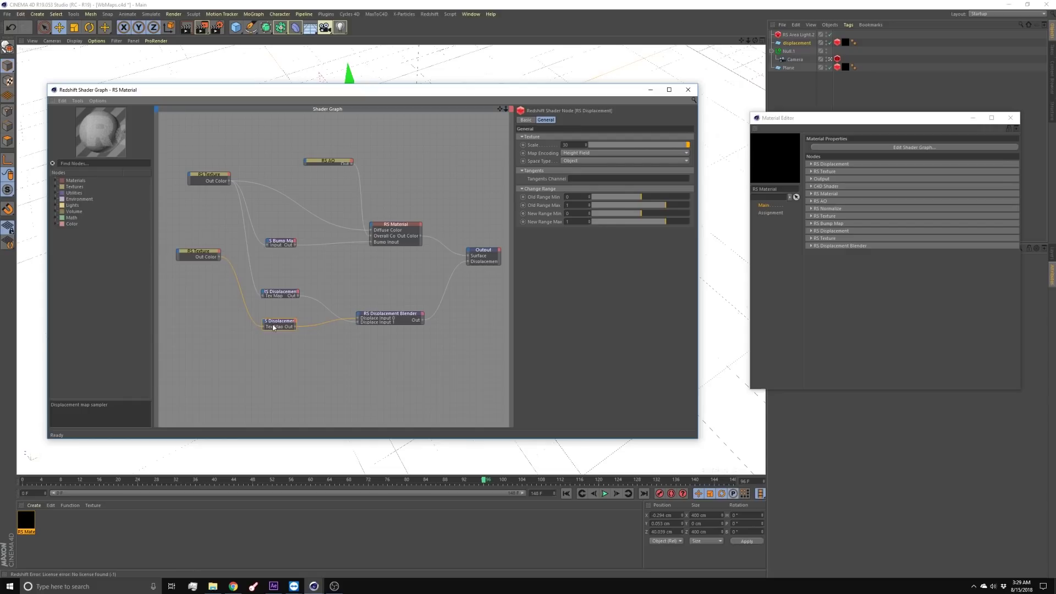
left_click(414, 318)
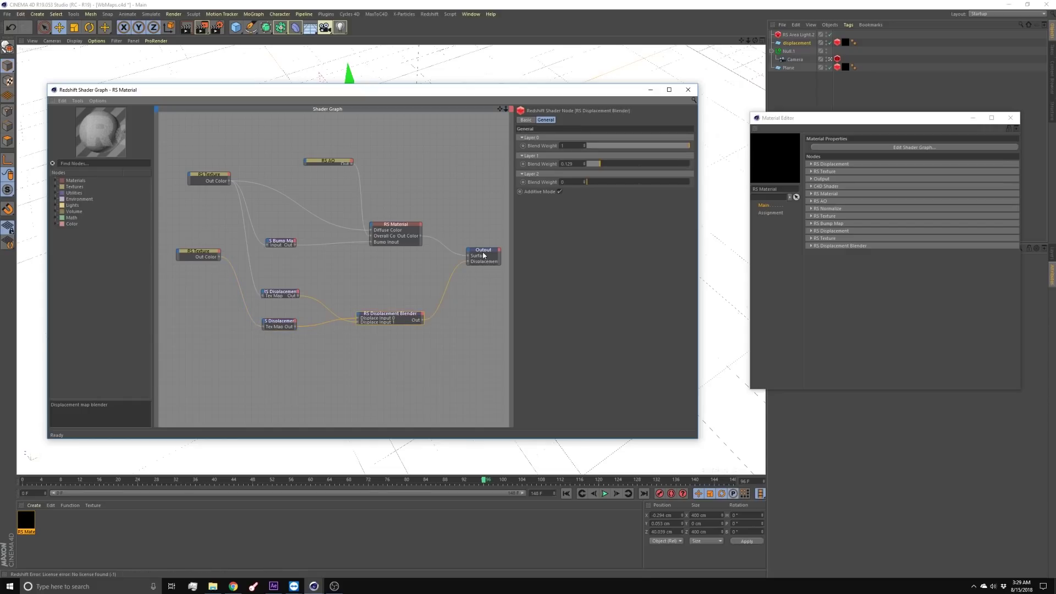
left_click(287, 325)
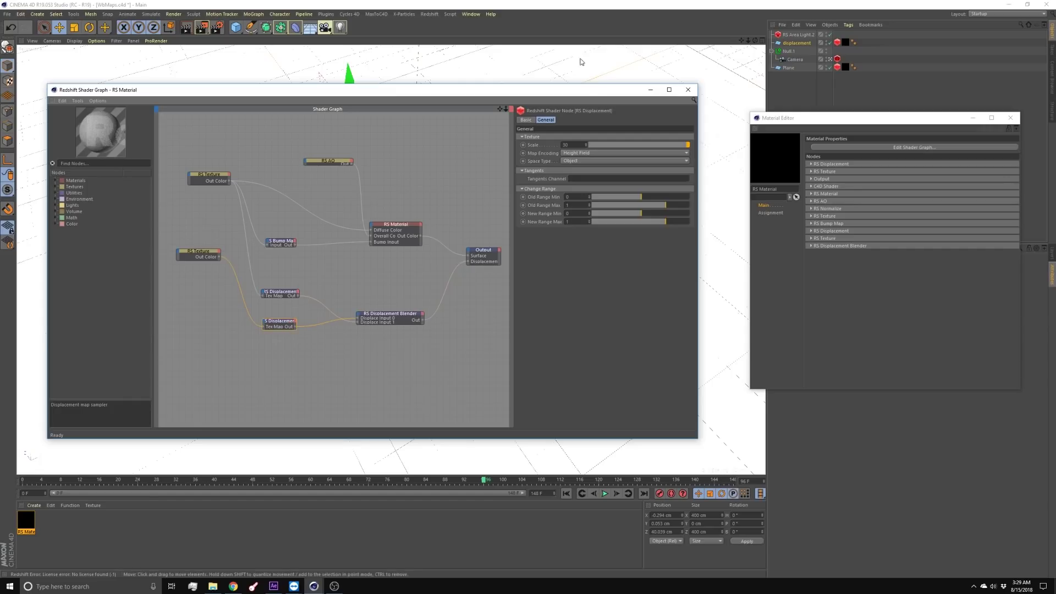
left_click_drag(586, 89, 535, 289)
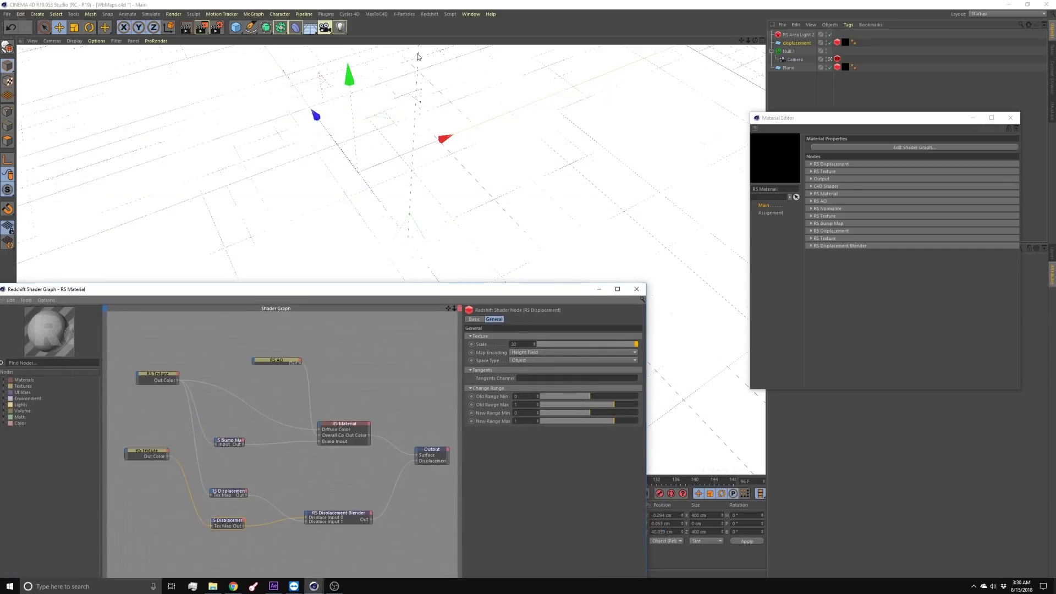
left_click(434, 14)
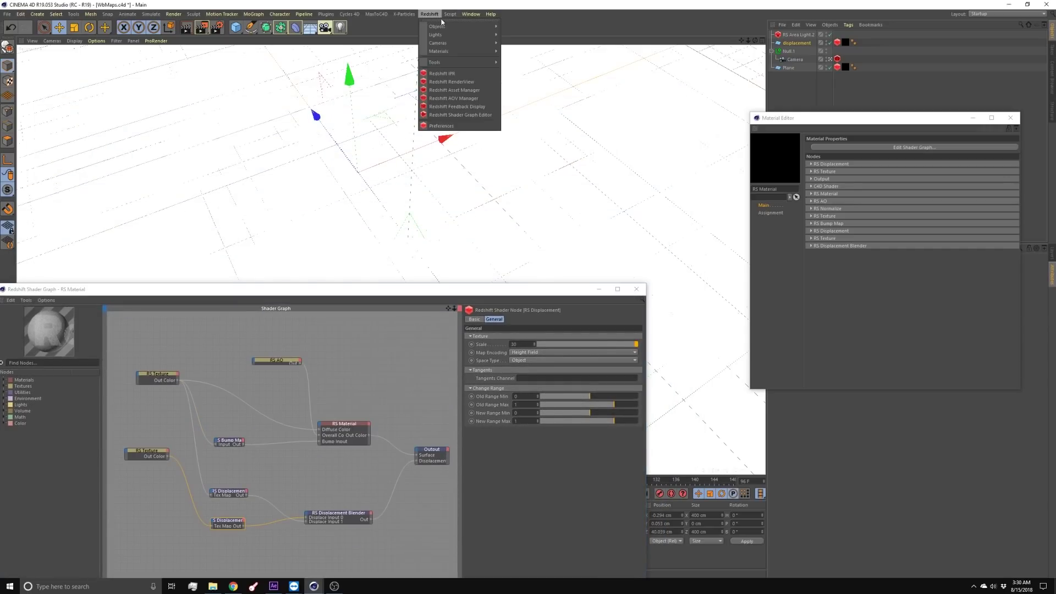
Start an interactive render in the Redshift RenderView
left_click(451, 81)
left_click_drag(625, 294, 563, 301)
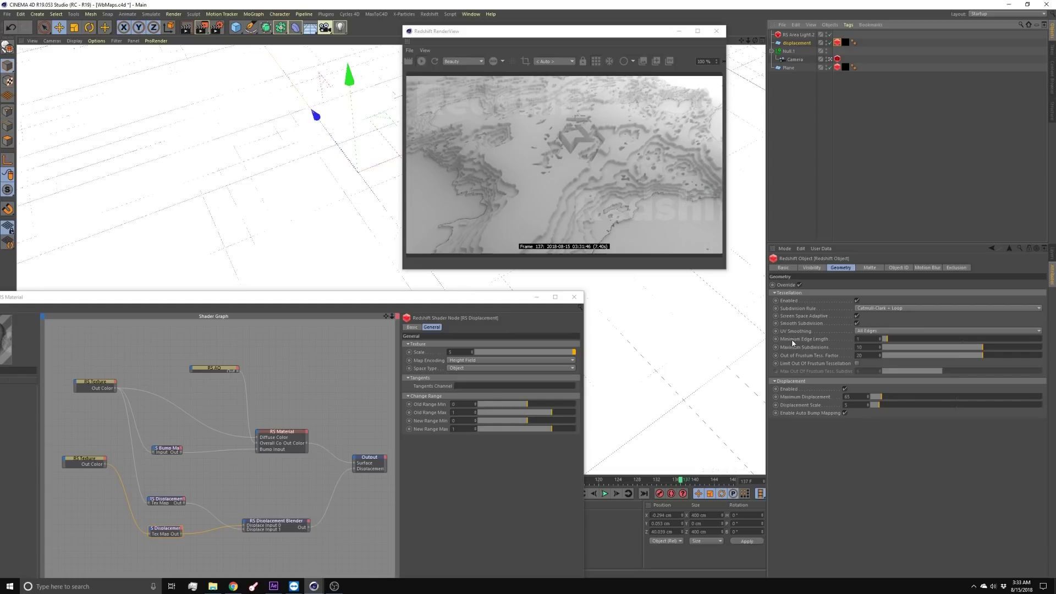
left_click(872, 341)
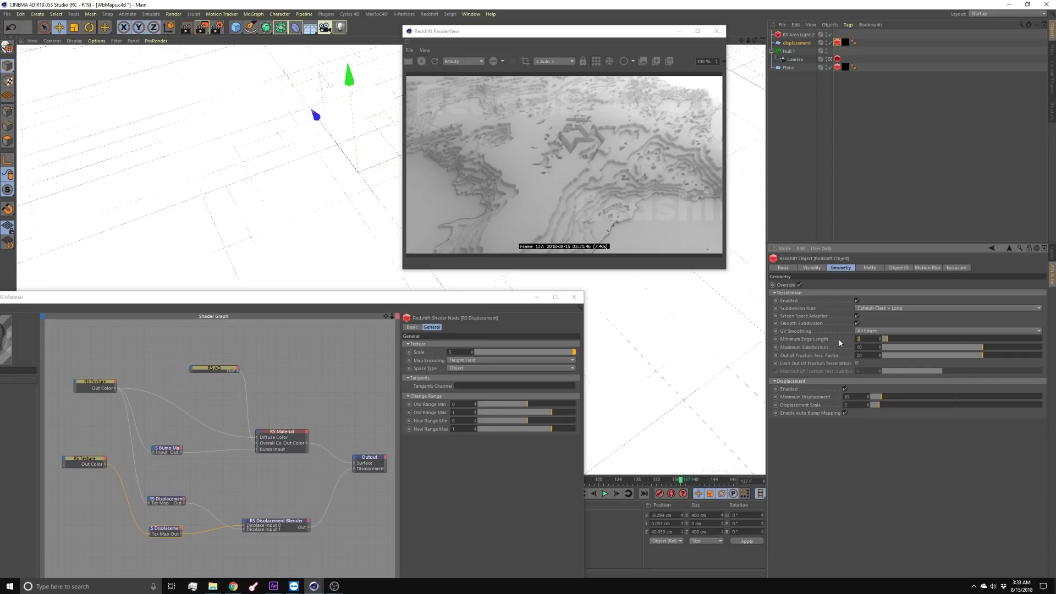
type("2")
key("Tab")
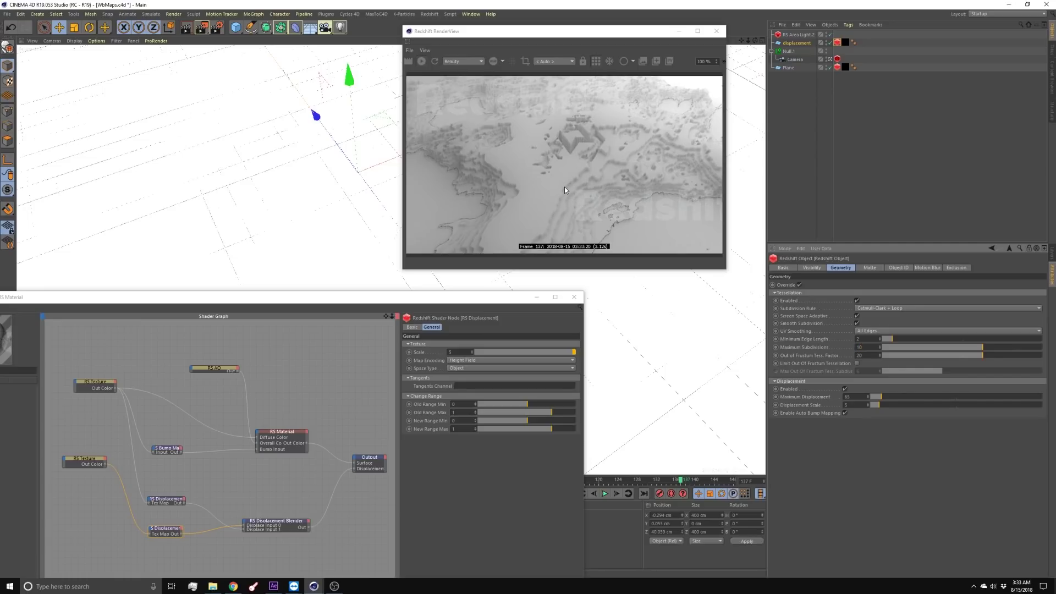
scroll(872, 340, "down", 1)
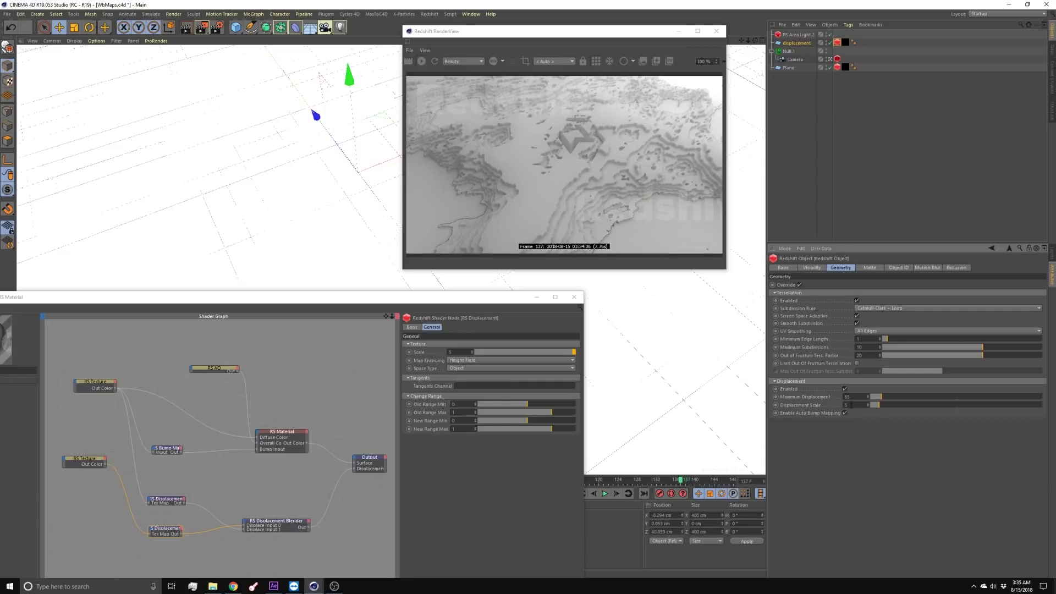
double_click(847, 397)
Try a Maximum Displacement of 10, then settle on 20
type("10")
key("Return")
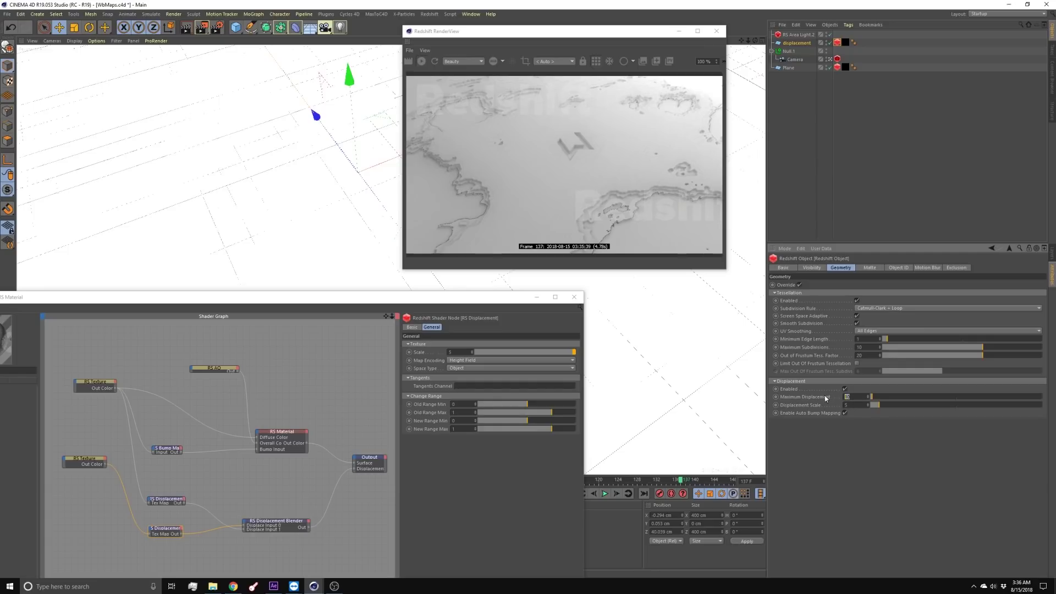
key("Return")
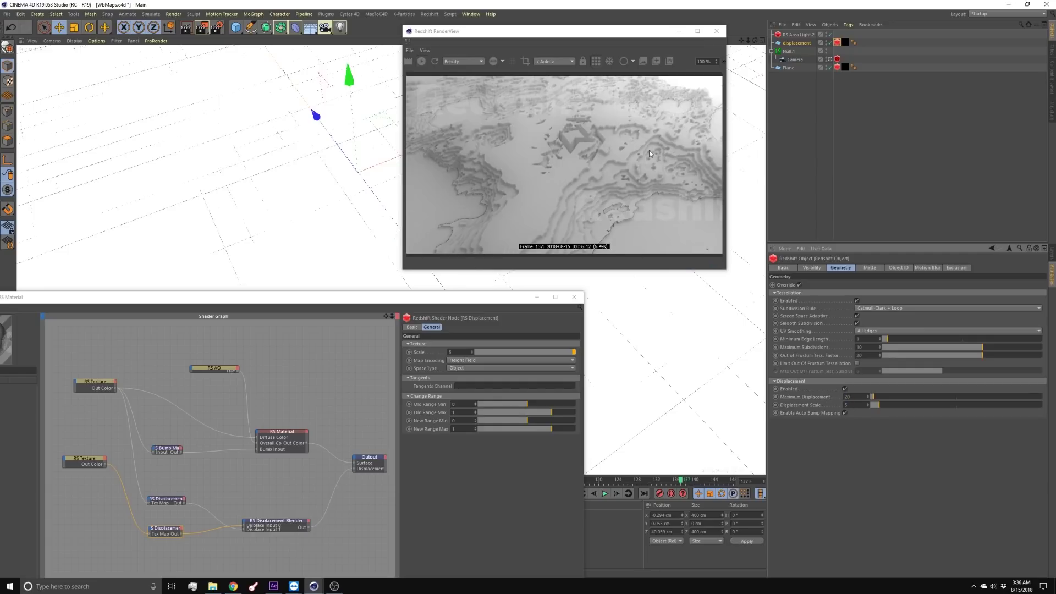